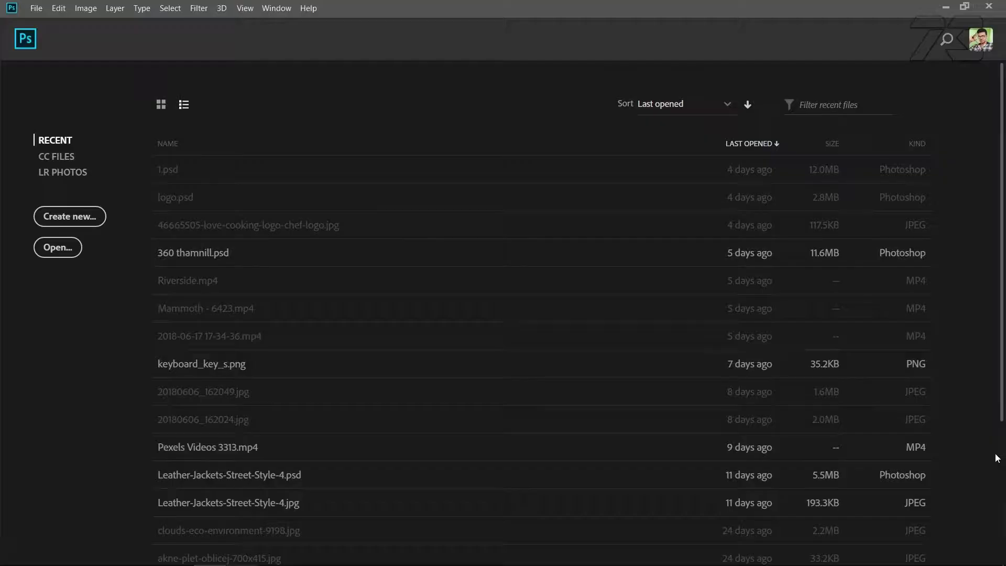
Create a new 1920 x 1080 px RGB document at 300 pixels/inch with a white background
left_click(36, 9)
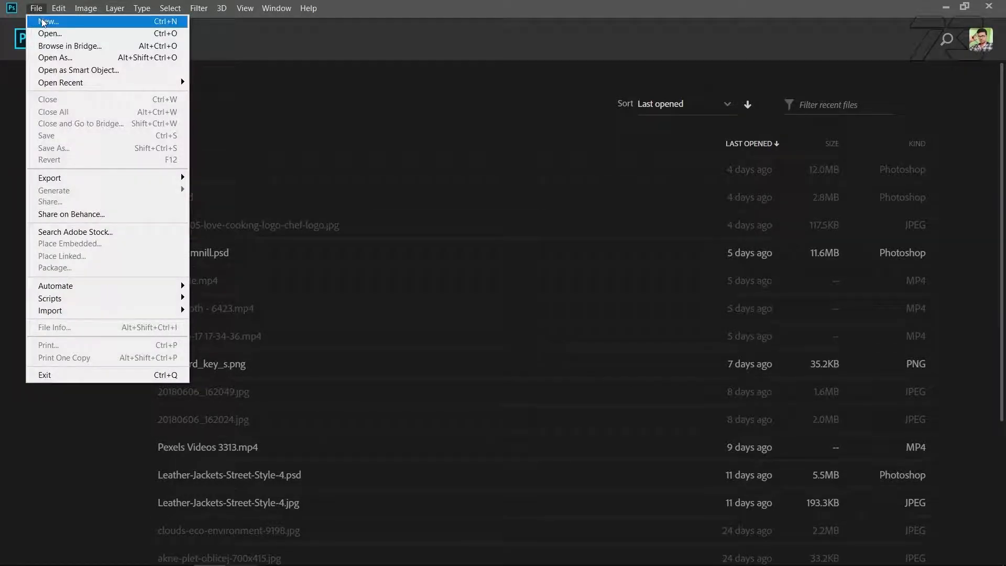
left_click(45, 21)
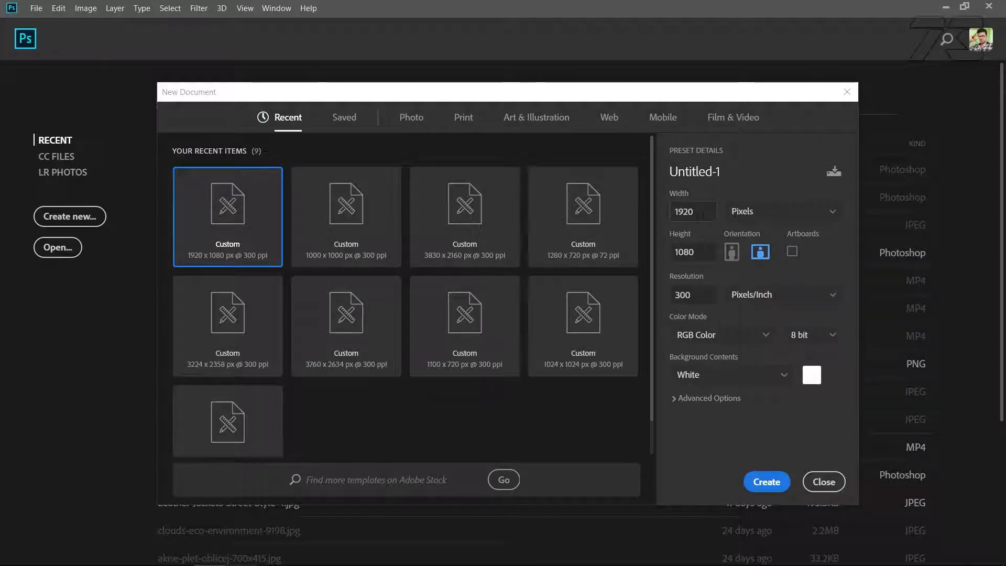
key("Tab")
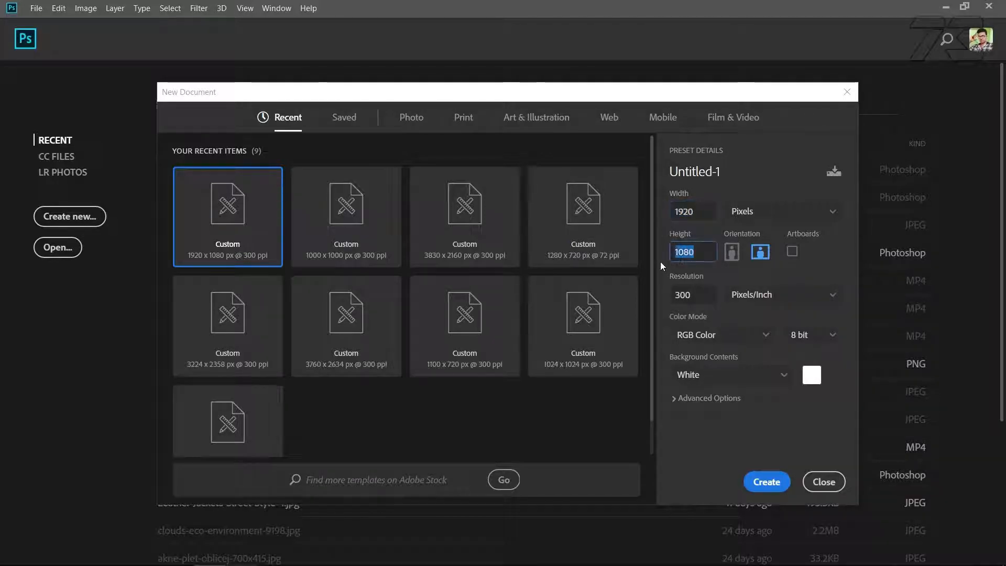
left_click(763, 480)
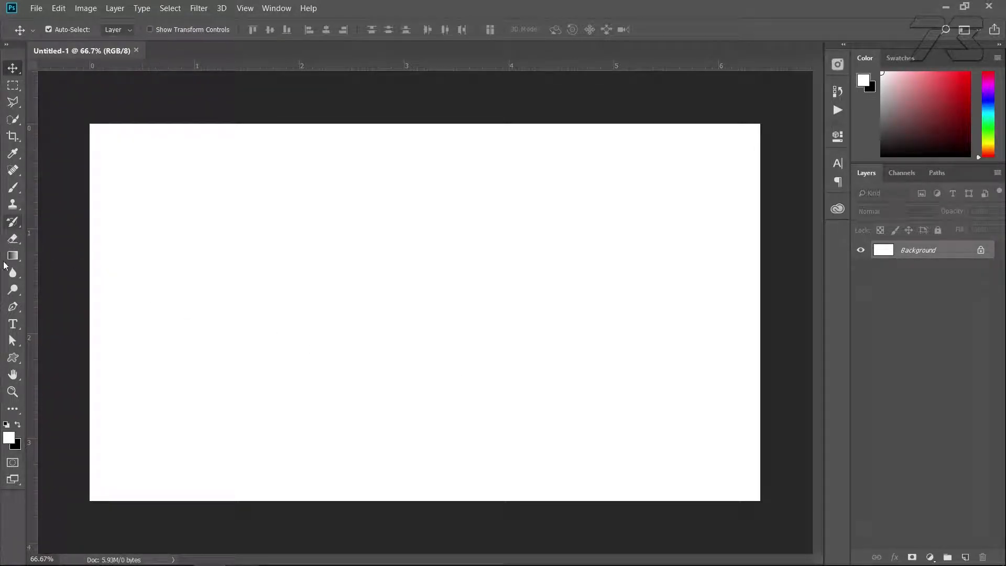
Add the text "PH" to the canvas in black Bebas Neue Regular at 46.27 pt
left_click(12, 324)
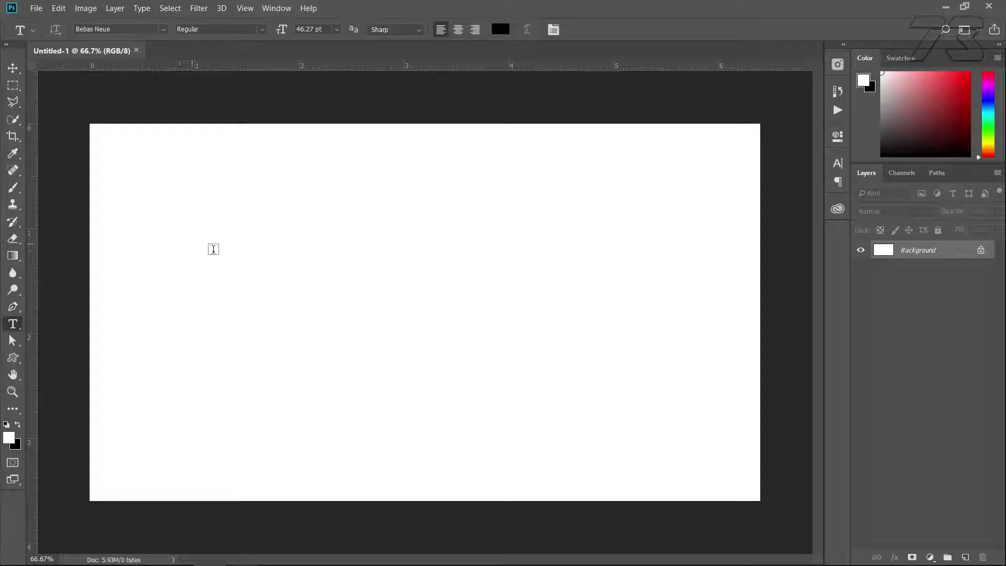
left_click(212, 250)
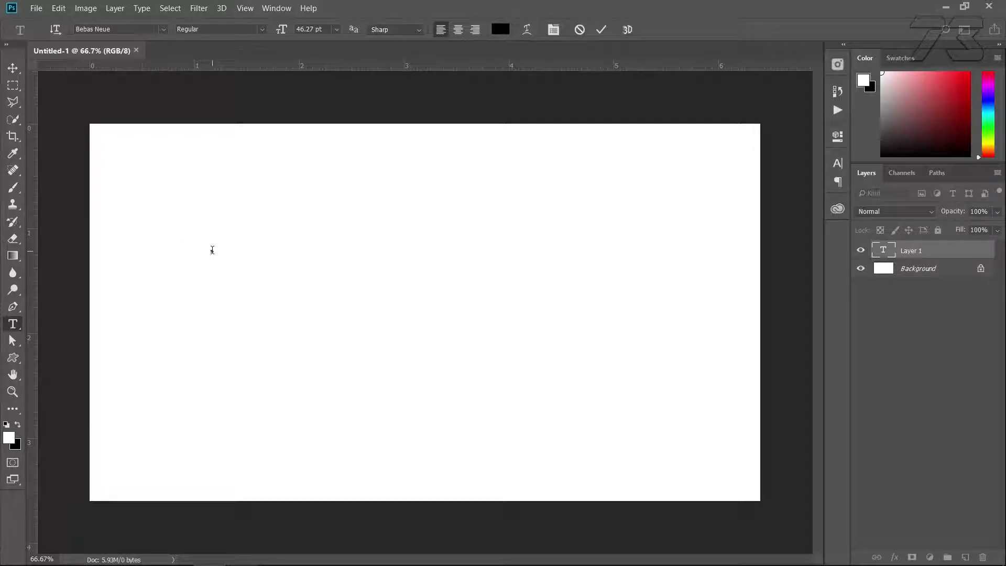
type("PH")
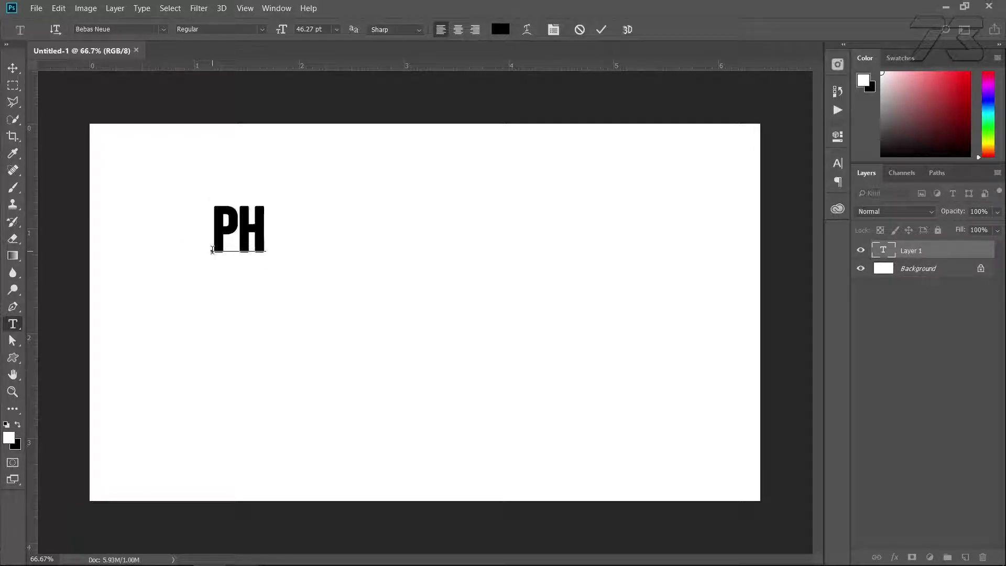
left_click(120, 31)
left_click(13, 67)
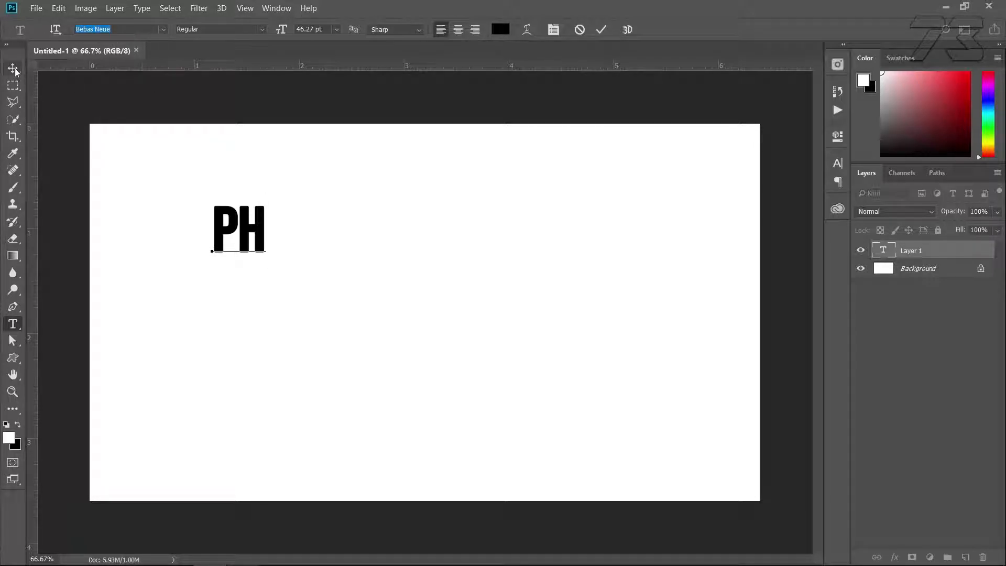
Move the PH text toward the canvas center and enlarge it to span most of the canvas height
left_click_drag(243, 232, 377, 304)
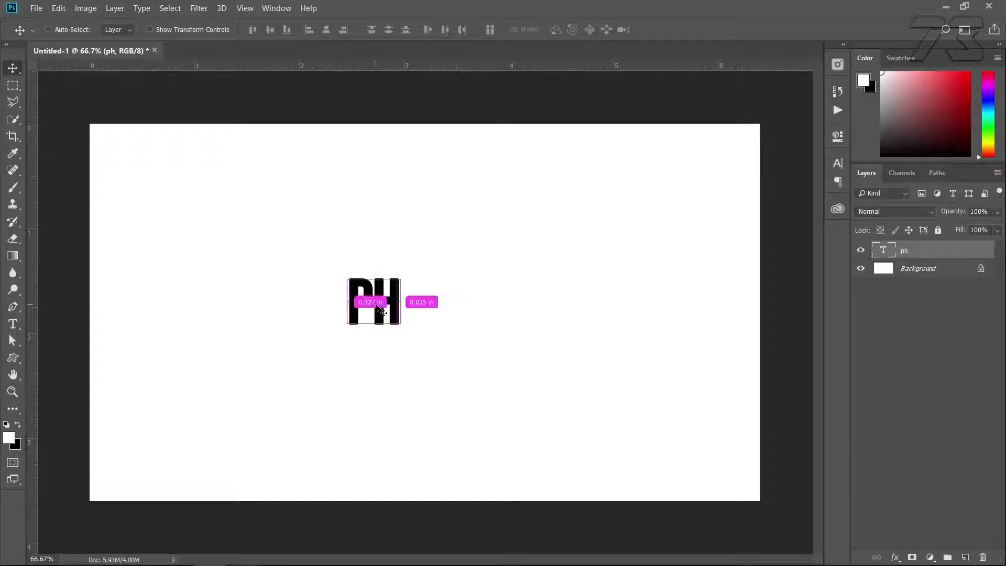
key("ctrl+t")
left_click_drag(425, 362, 580, 506)
left_click_drag(490, 337, 482, 321)
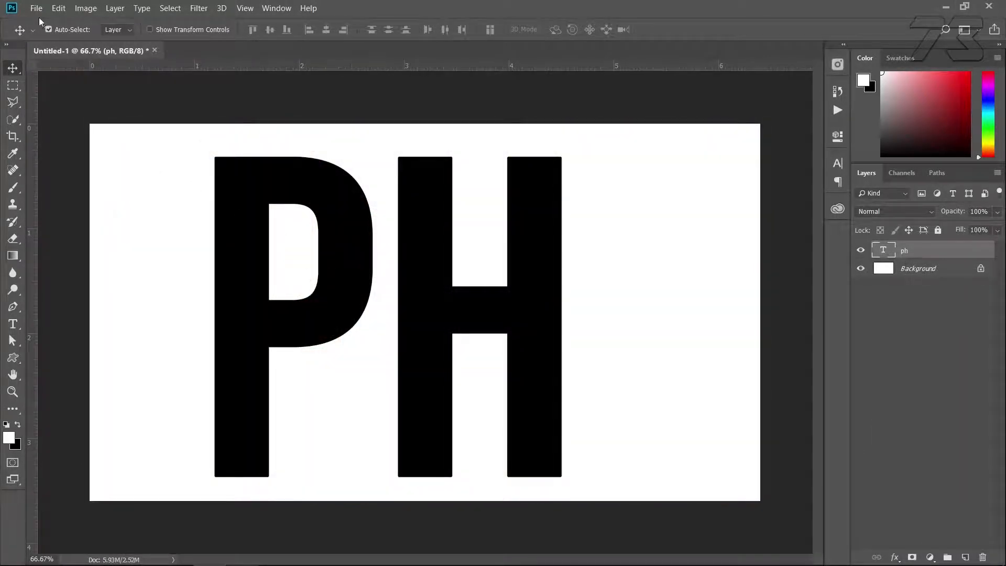
Start a Contact Sheet II automation that uses the Desktop folder "New folder" as its image source
left_click(35, 9)
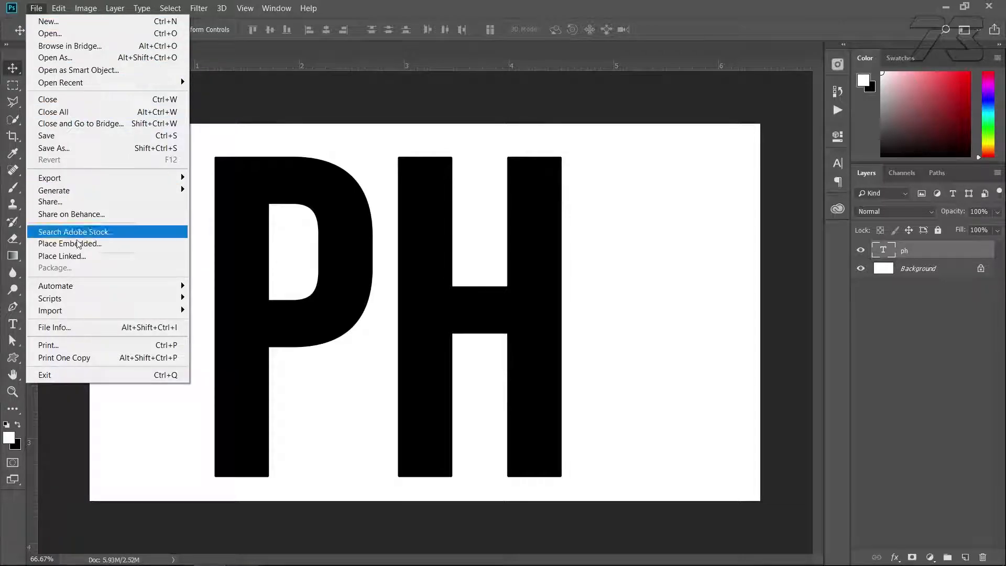
mouse_move(83, 284)
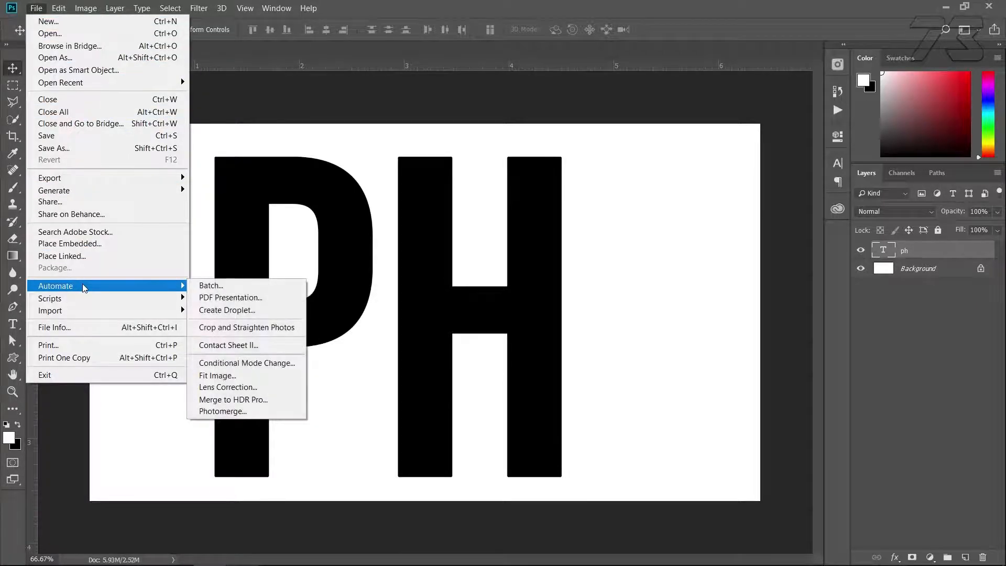
left_click(247, 343)
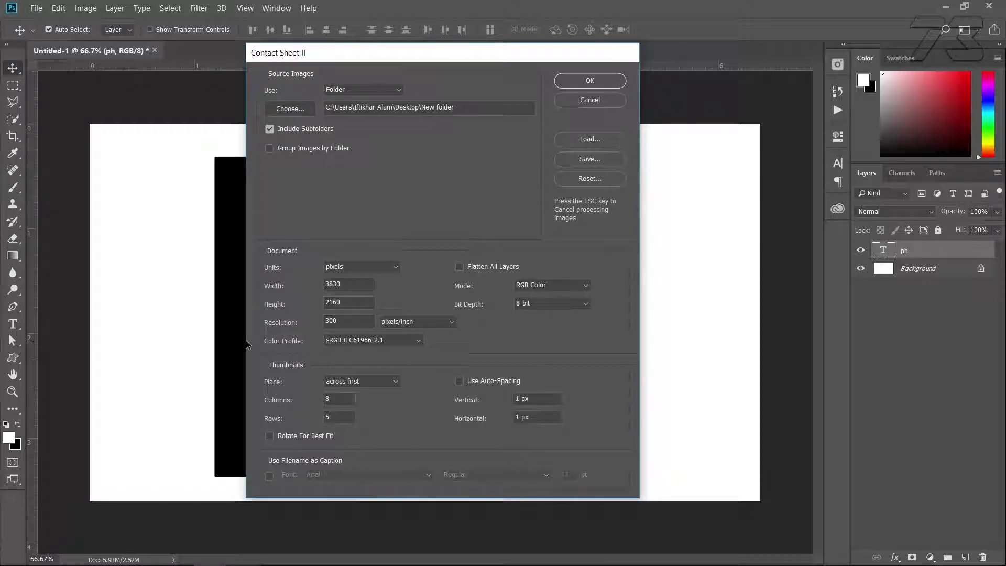
left_click(348, 92)
left_click(334, 113)
left_click(286, 110)
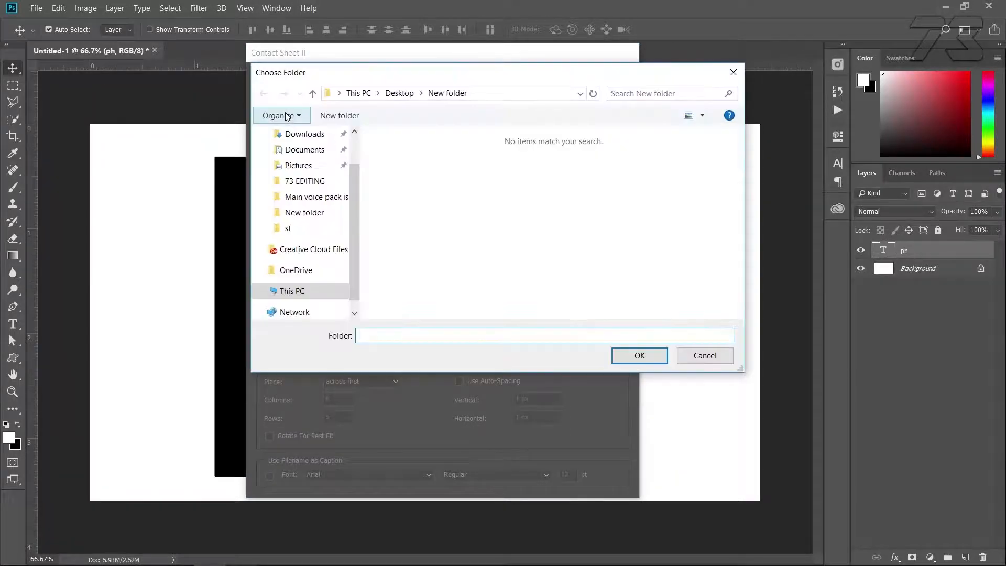
scroll(287, 152, "up", 1)
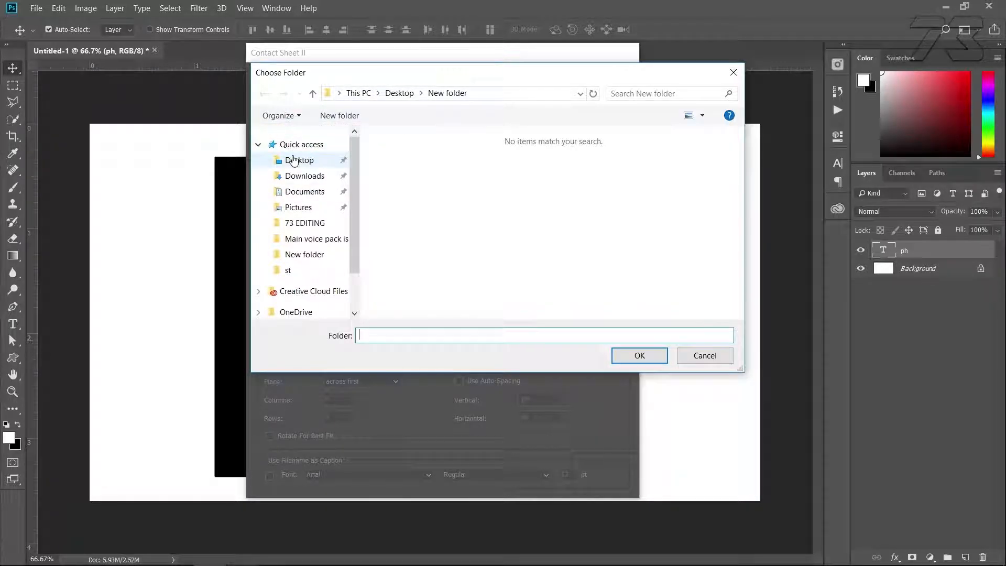
left_click(293, 160)
left_click(475, 165)
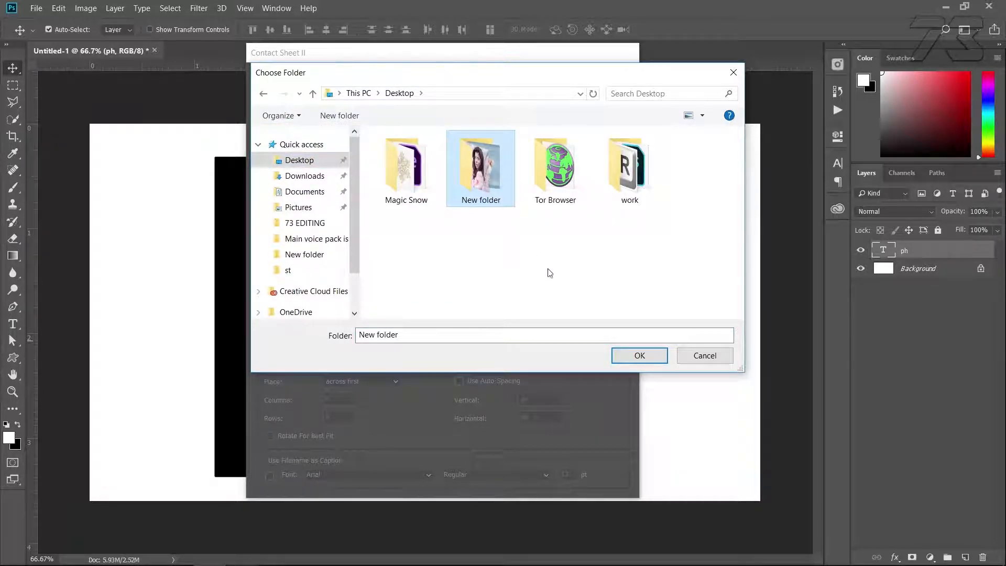
left_click(636, 358)
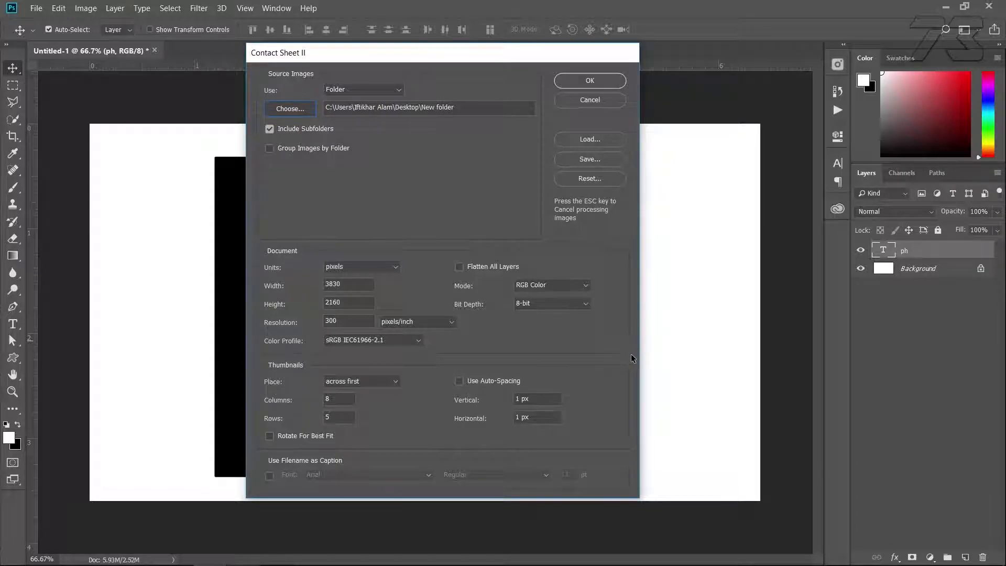
Set the contact sheet document to 3830 x 2160 pixels at 300 pixels/inch
left_click(392, 268)
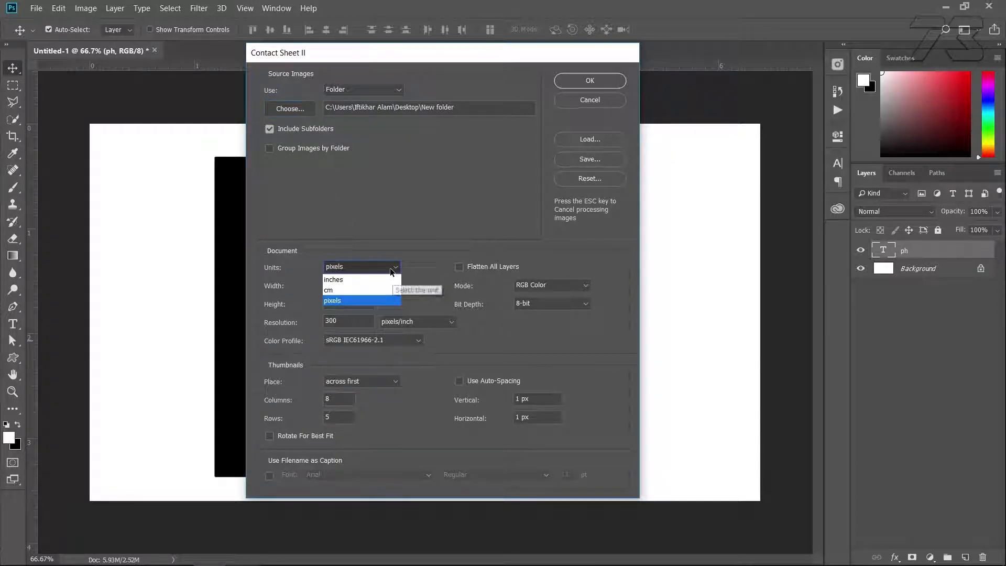
left_click(347, 300)
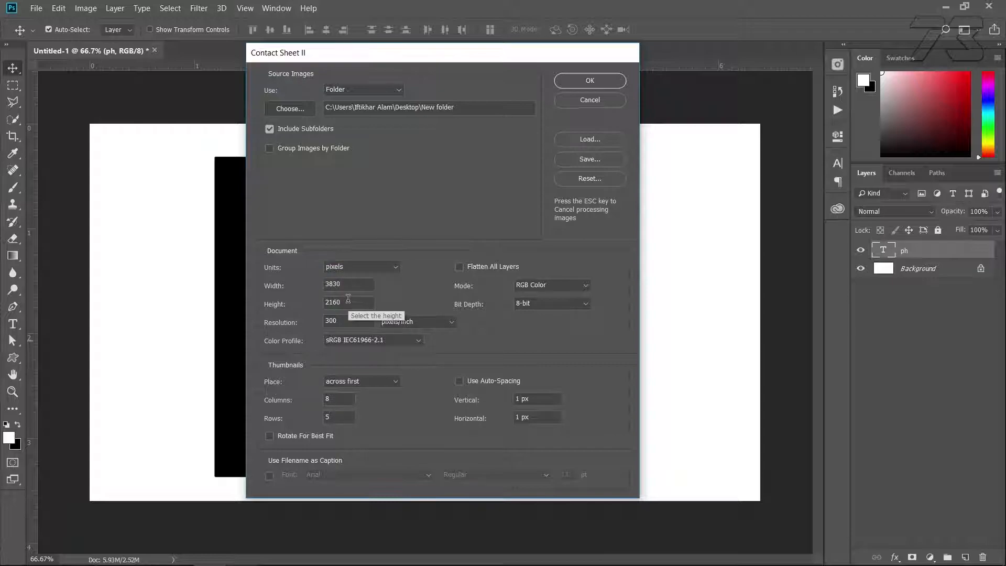
left_click(358, 287)
left_click_drag(357, 287, 319, 294)
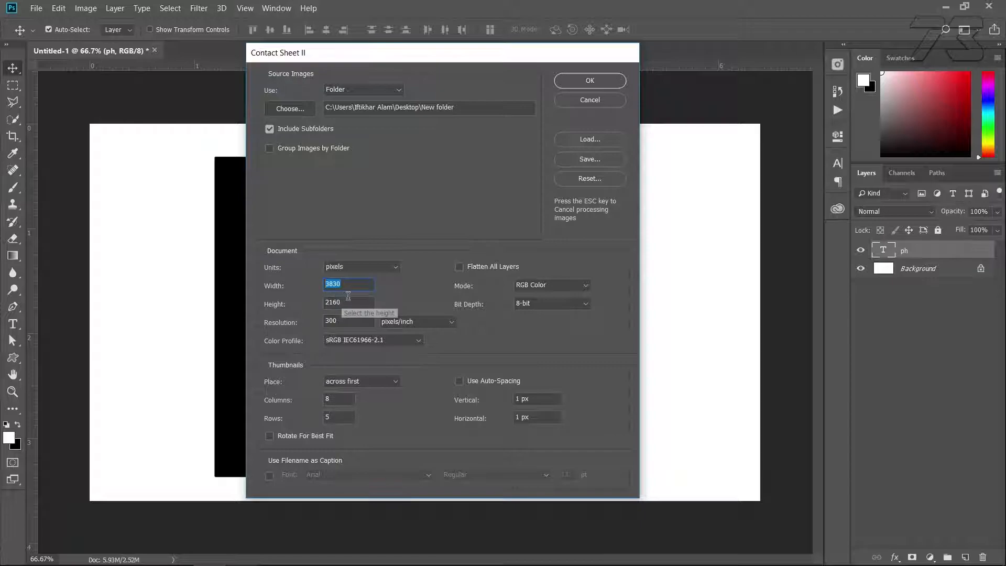
left_click(347, 302)
key("Tab")
type("3")
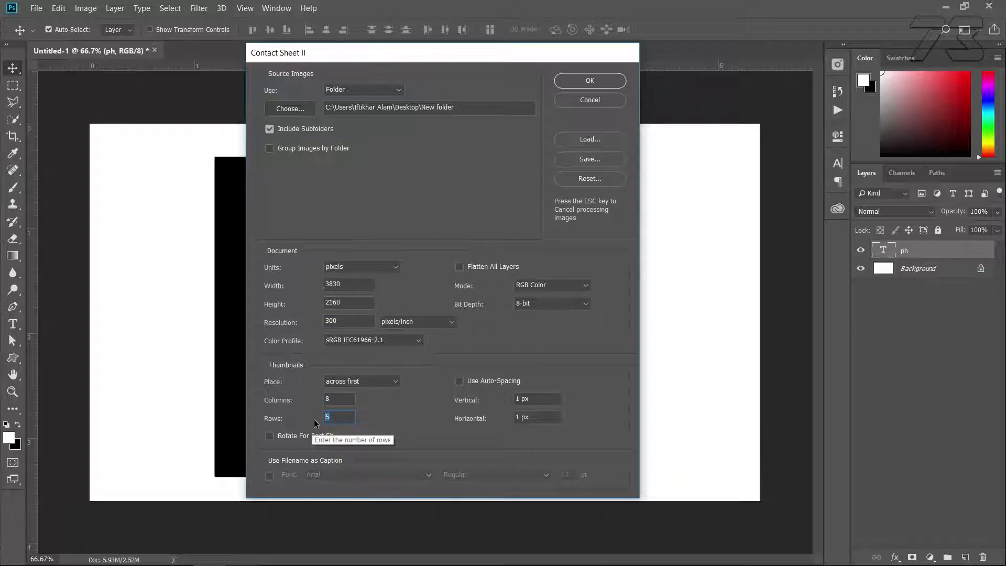
Generate the contact sheet with 8 columns, 5 rows and 1 px vertical and horizontal spacing, without rotating images for best fit
left_click(540, 401)
left_click(547, 414)
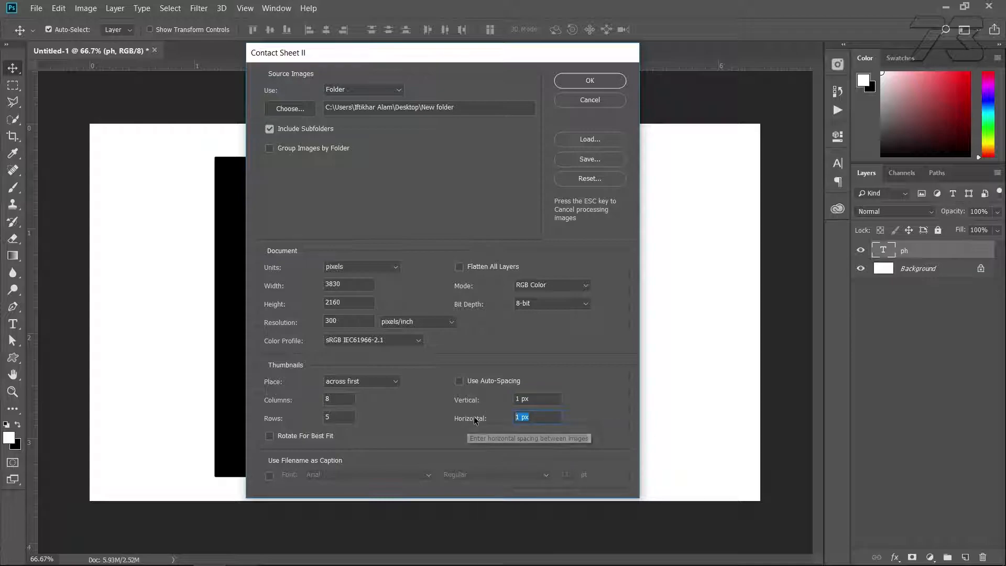
left_click(287, 443)
left_click(285, 436)
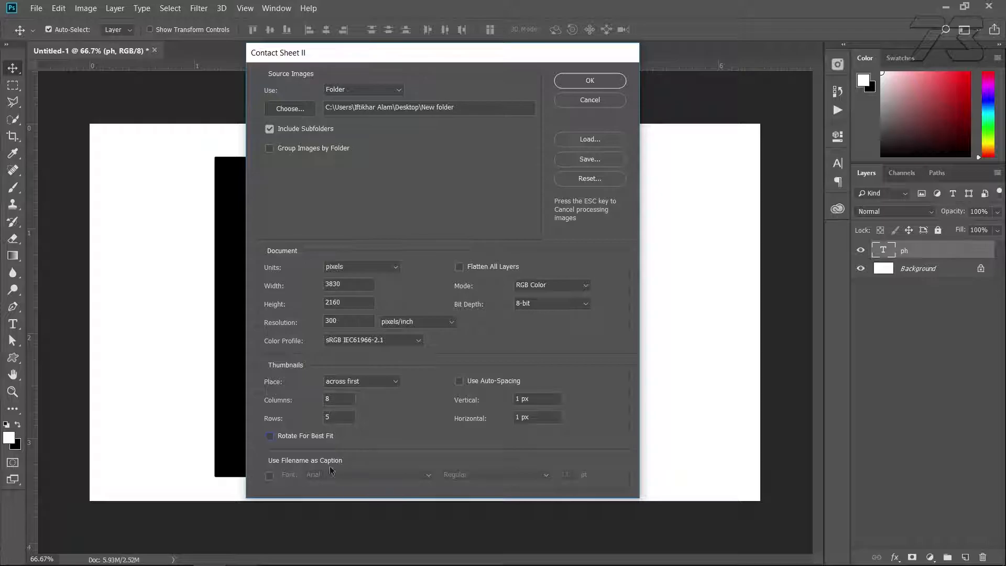
left_click(593, 80)
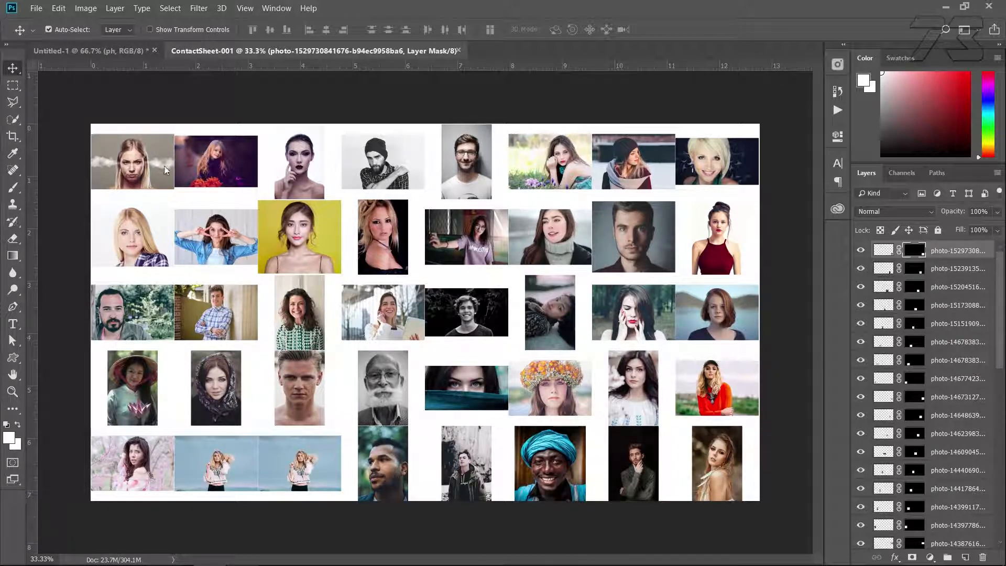
Unlink the layer mask from the image on every photo layer of the contact sheet
left_click(897, 251)
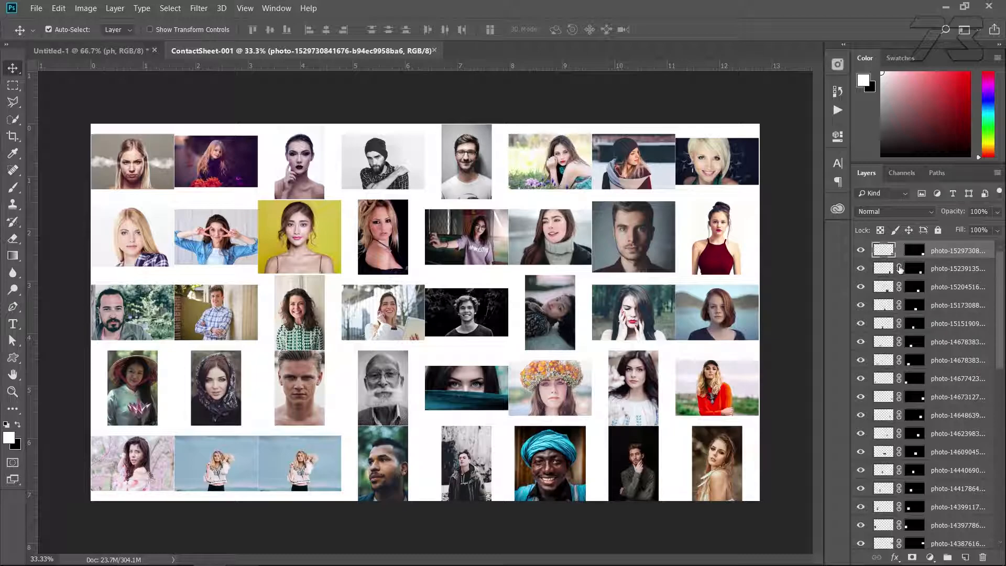
left_click_drag(901, 269, 899, 361)
scroll(900, 397, "down", 6)
left_click_drag(900, 287, 899, 398)
scroll(900, 398, "down", 10)
scroll(900, 393, "up", 2)
left_click_drag(900, 271, 899, 399)
left_click(899, 397)
scroll(900, 398, "down", 8)
left_click_drag(899, 270, 899, 520)
left_click(898, 434)
scroll(906, 335, "up", 10)
scroll(907, 335, "up", 3)
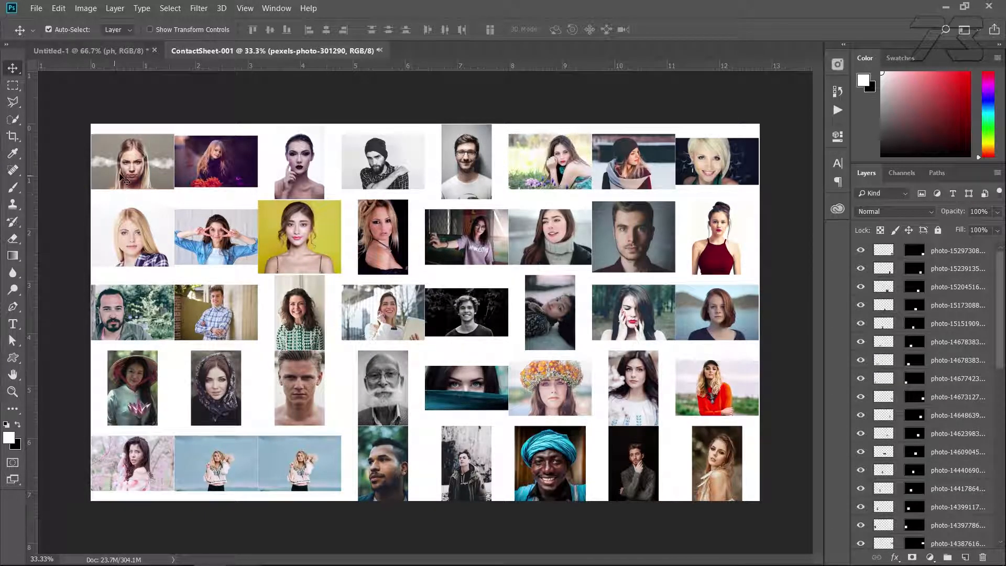
Scale the first photo of the top row to about 139% so it fills its grid cell
left_click(133, 167)
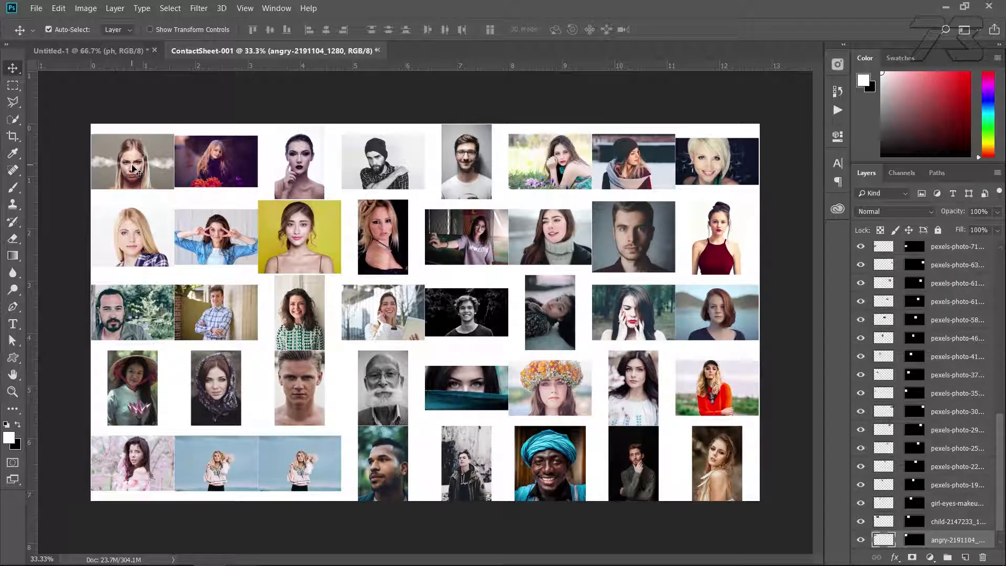
key("ctrl")
key("ctrl+t")
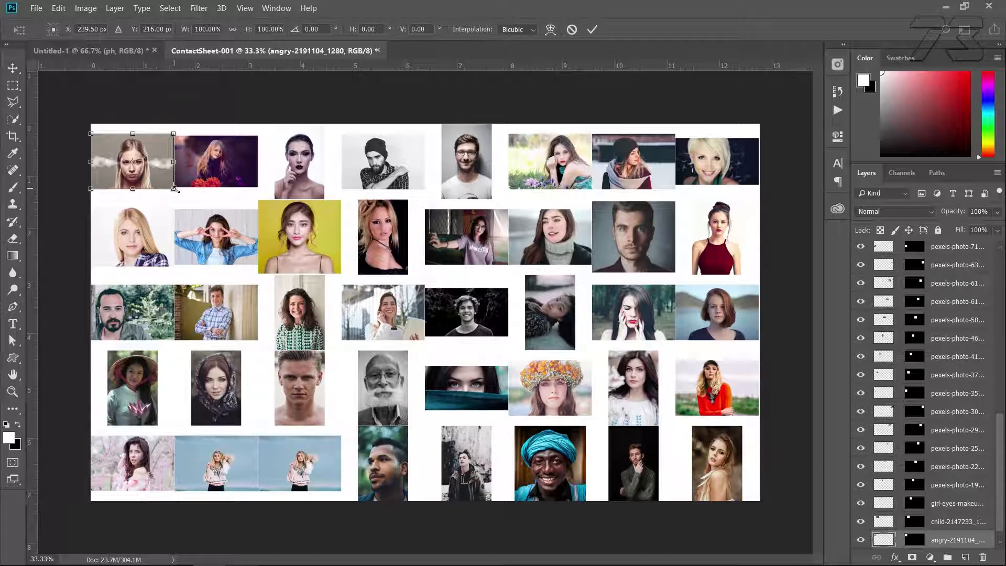
left_click_drag(179, 192, 187, 206)
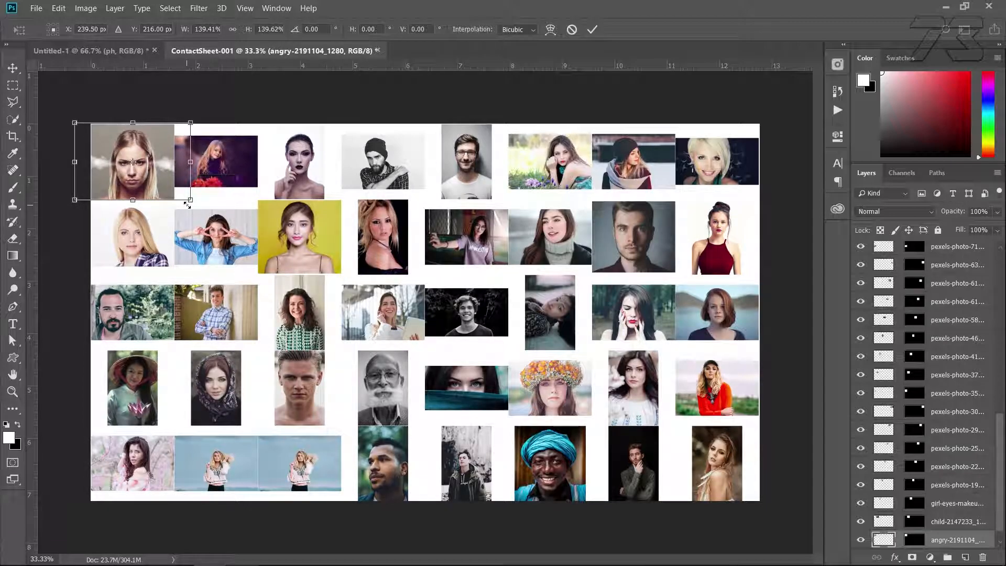
key("Return")
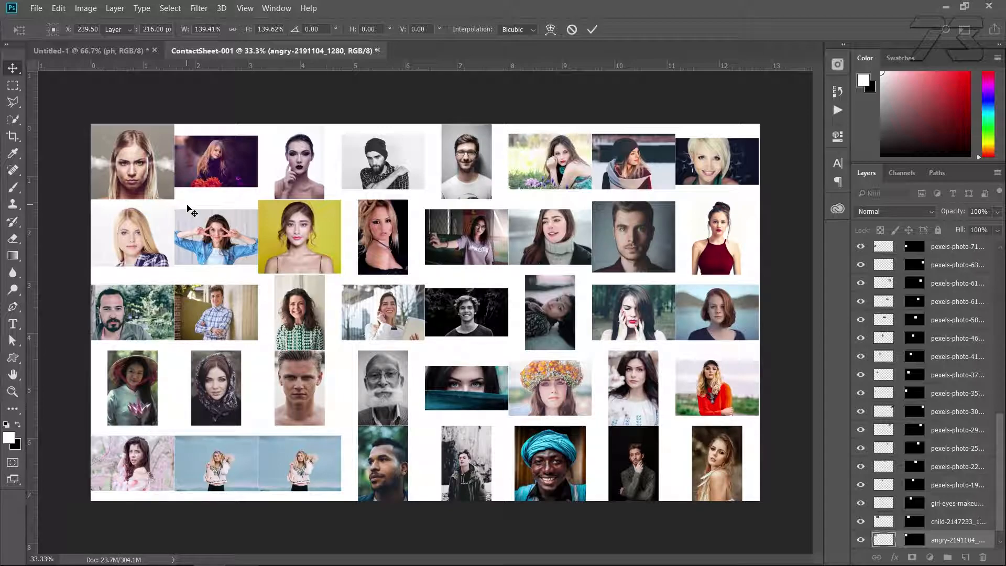
Enlarge the second, third and fourth photos of the top row to fill their grid cells
left_click(205, 171, "ctrl")
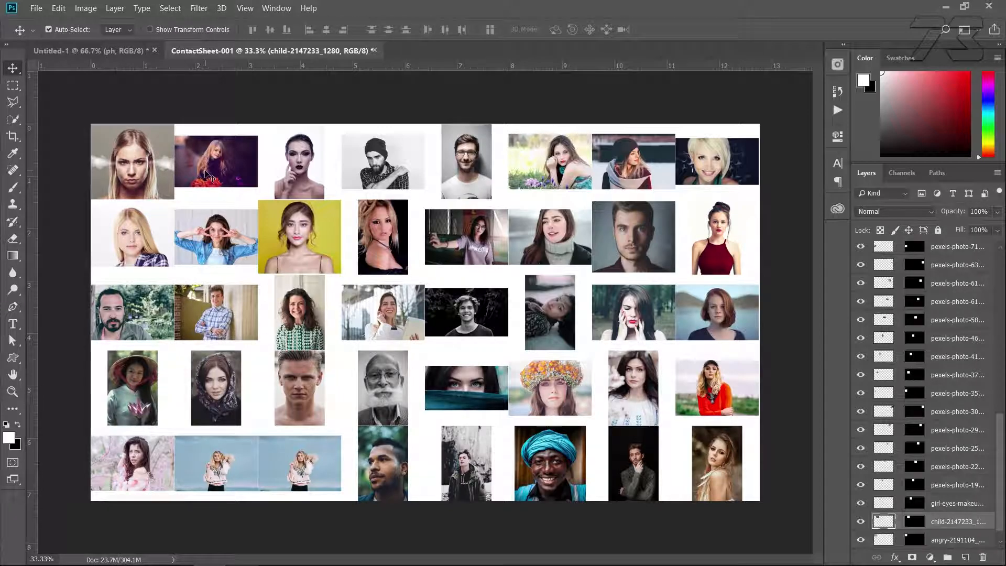
key("ctrl+t")
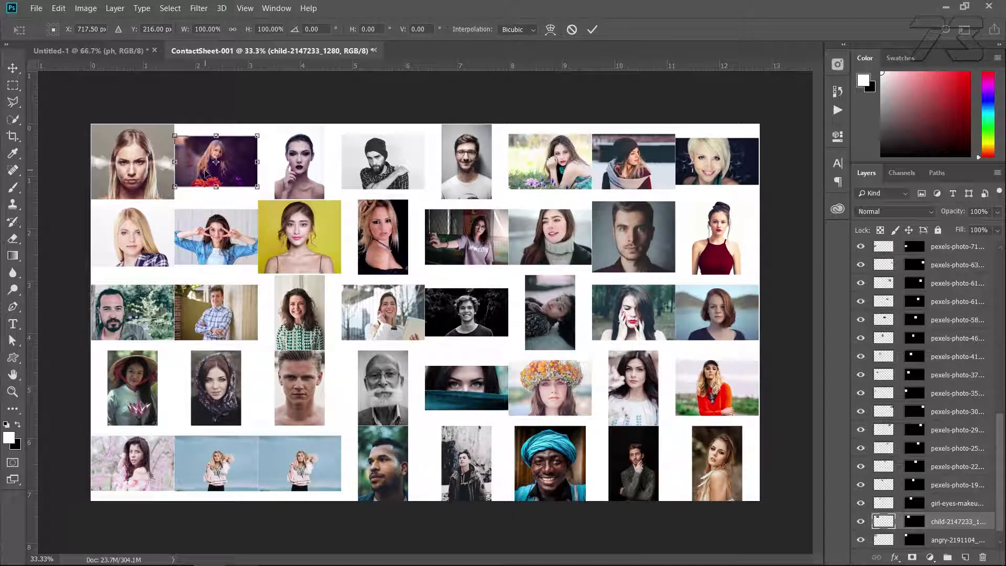
left_click_drag(257, 187, 351, 232)
key("Return")
left_click(299, 168, "ctrl")
key("ctrl+t")
key("Return")
left_click(385, 170, "ctrl")
key("ctrl+t")
key("Return")
Enlarge and reposition the fifth photo of the top row, the man with glasses, to fill its cell
left_click(467, 176, "ctrl")
key("ctrl+t")
left_click_drag(477, 217, 517, 231)
left_click_drag(484, 164, 482, 178)
left_click_drag(512, 242, 506, 234)
key("Return")
Enlarge the sixth photo of the top row and shift it sideways to fill its cell
left_click(551, 170, "ctrl")
key("ctrl+t")
left_click_drag(592, 190, 613, 205)
left_click_drag(575, 168, 558, 169)
key("Return")
Enlarge the seventh and eighth photos of the top row to fill their cells
left_click(632, 169, "ctrl")
key("ctrl+t")
key("Return")
left_click(716, 166, "ctrl")
key("ctrl+t")
left_click_drag(760, 184, 786, 202)
left_click_drag(740, 171, 750, 170)
key("Return")
Enlarge the first and second photos of the second row to fill their cells
left_click(128, 235, "ctrl")
key("ctrl+t")
left_click_drag(175, 268, 185, 274)
key("Return")
left_click(217, 239, "ctrl")
key("ctrl+t")
left_click_drag(259, 266, 275, 277)
key("Return")
Readjust the first photo of the second row and scale the third, yellow-background photo to about 108%
left_click(152, 244, "ctrl")
key("ctrl+t")
key("Return")
left_click(300, 244, "ctrl")
key("ctrl+t")
left_click_drag(342, 274, 346, 277)
key("Return")
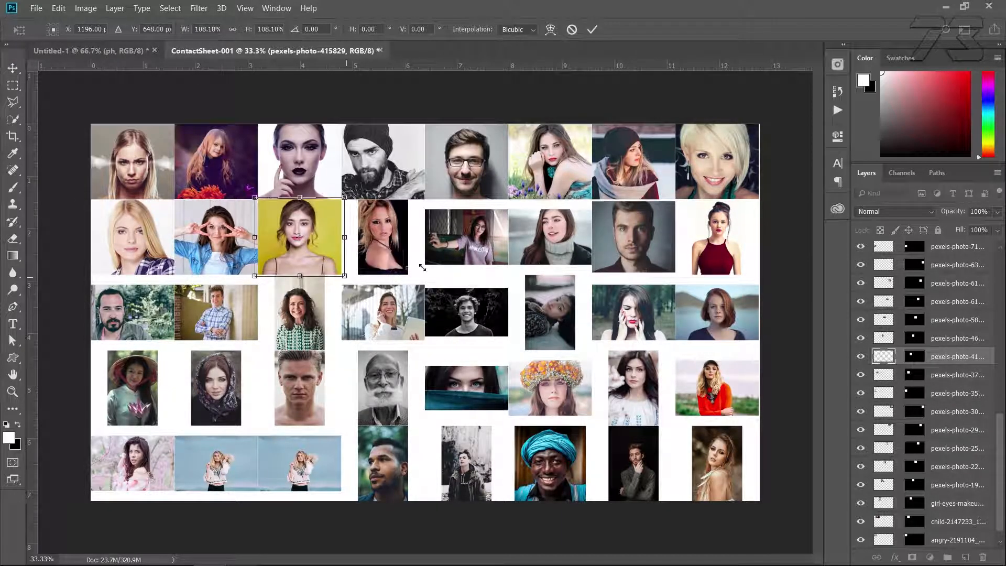
Enlarge the fourth and fifth photos of the second row to fill their cells
left_click(384, 245, "ctrl")
key("ctrl+t")
left_click_drag(409, 275, 437, 293)
left_click(464, 256, "ctrl")
key("ctrl+t")
left_click_drag(508, 265, 532, 279)
key("Return")
Enlarge the sixth, seventh and eighth photos of the second row to fill their cells
left_click(546, 256, "ctrl")
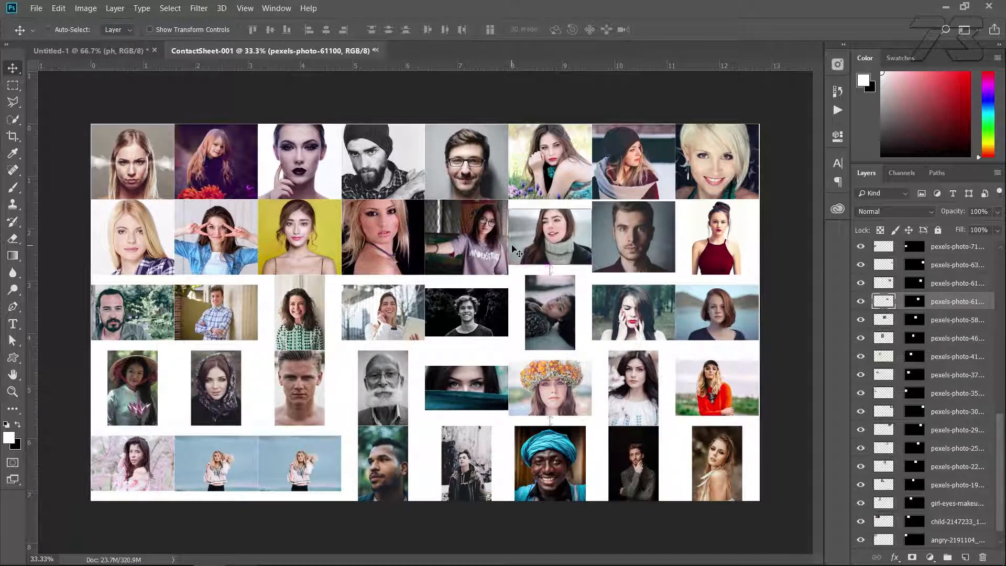
key("ctrl+t")
left_click_drag(592, 264, 613, 274)
key("Return")
left_click_drag(675, 272, 775, 301)
key("Return")
left_click(717, 249)
key("ctrl+t")
key("Return")
Enlarge the second and third photos of the third row to fill their cells
left_click(198, 317, "ctrl")
key("ctrl+t")
left_click_drag(258, 340, 345, 377)
key("Return")
left_click(298, 325, "ctrl")
key("ctrl+t")
key("Return")
Enlarge the fourth and fifth photos of the third row to fill their cells
left_click(385, 318, "ctrl")
key("ctrl+t")
left_click_drag(425, 341, 429, 361)
key("Return")
left_click(470, 318, "ctrl")
key("ctrl+t")
left_click_drag(508, 337, 599, 383)
key("Return")
Enlarge the sixth, seventh and eighth photos of the third row to fill their cells
left_click(551, 321, "ctrl")
key("ctrl+t")
left_click_drag(677, 341, 687, 361)
key("Return")
left_click(717, 317, "ctrl")
key("ctrl+t")
left_click_drag(759, 340, 774, 361)
key("Return")
Enlarge the first photo of the fourth row, the woman with the hat, to fill its cell
left_click(133, 389, "ctrl")
key("ctrl+t")
key("Return")
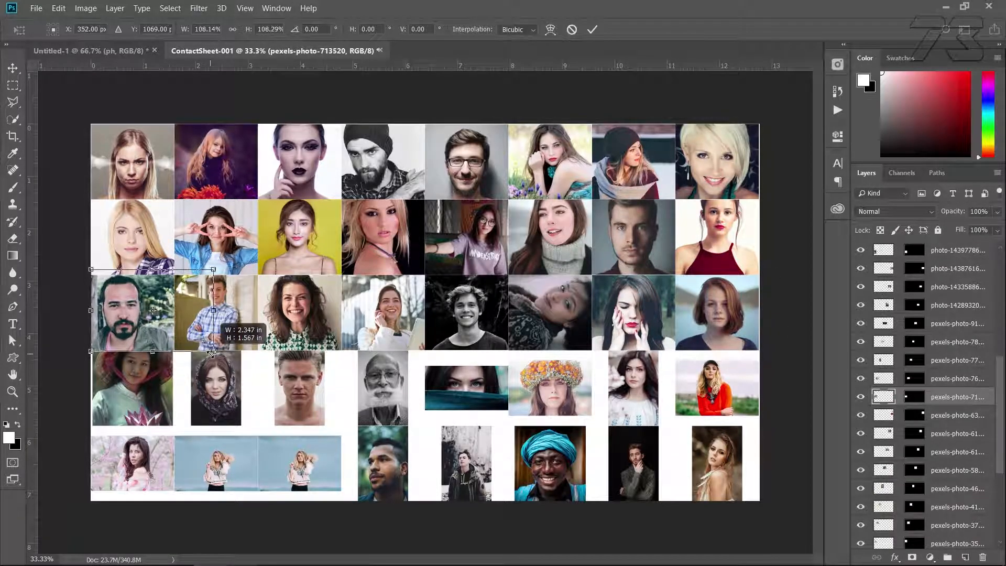
Enlarge the second and third photos of the fourth row to fill their cells
left_click(216, 367, "ctrl")
key("ctrl+t")
left_click_drag(241, 425, 262, 449)
key("Return")
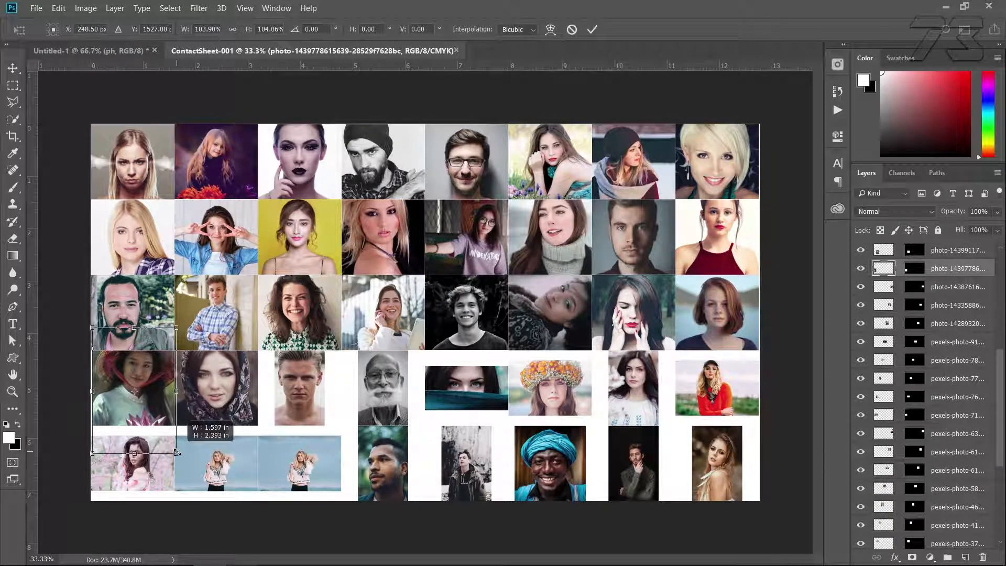
left_click(299, 388, "ctrl")
key("ctrl+t")
left_click_drag(325, 425, 341, 451)
key("Return")
Enlarge the fourth and fifth photos of the fourth row to fill their cells
left_click(383, 389, "ctrl")
key("ctrl+t")
left_click_drag(409, 425, 426, 452)
key("Return")
left_click(467, 388, "ctrl")
key("ctrl+t")
left_click_drag(508, 410, 526, 448)
Enlarge the sixth, seventh and eighth photos of the fourth row to fill their cells
left_click(555, 403, "ctrl")
key("ctrl+t")
left_click_drag(592, 415, 681, 461)
key("Return")
left_click(647, 407, "ctrl")
key("ctrl+t")
left_click(699, 402, "ctrl")
key("ctrl+t")
left_click_drag(759, 415, 765, 435)
key("Return")
Enlarge the first and second photos of the fifth row to fill their cells
left_click(148, 469, "ctrl")
key("ctrl+t")
left_click_drag(174, 491, 199, 519)
key("Return")
left_click_drag(299, 544, 317, 557)
key("Return")
Enlarge the third and fourth photos of the fifth row to fill their cells
left_click(305, 472, "ctrl")
key("ctrl+t")
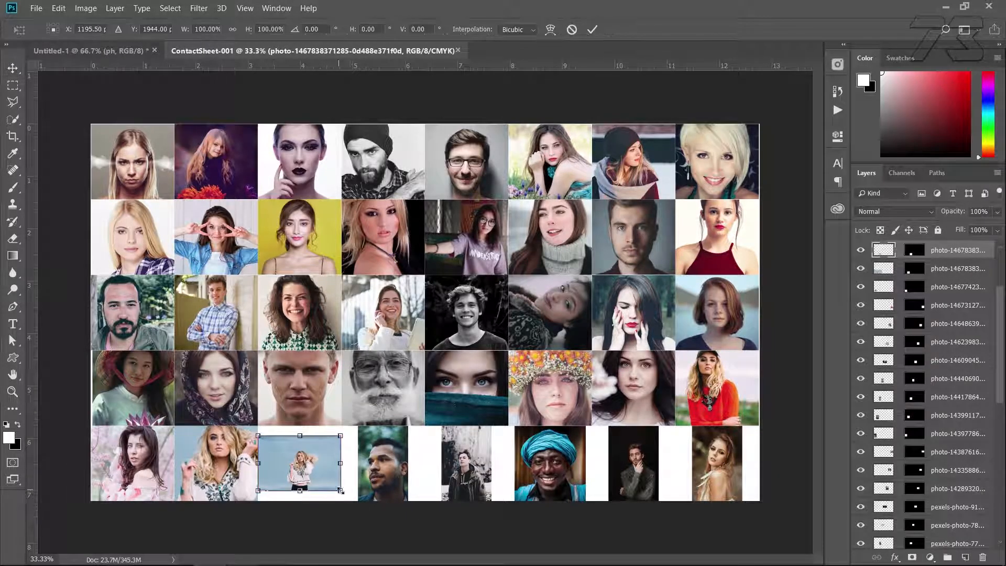
left_click_drag(342, 492, 364, 508)
key("Return")
left_click(384, 476, "ctrl")
key("ctrl+t")
left_click_drag(432, 518, 447, 531)
key("Return")
Enlarge the fifth and sixth photos of the fifth row to fill their cells
left_click(466, 461, "ctrl")
key("ctrl+t")
left_click_drag(510, 519, 526, 537)
key("Return")
left_click(562, 482, "ctrl")
key("ctrl+t")
left_click_drag(586, 501, 595, 508)
key("Return")
Enlarge the seventh and eighth photos of the fifth row to fill their cells
left_click(635, 485, "ctrl")
key("ctrl+t")
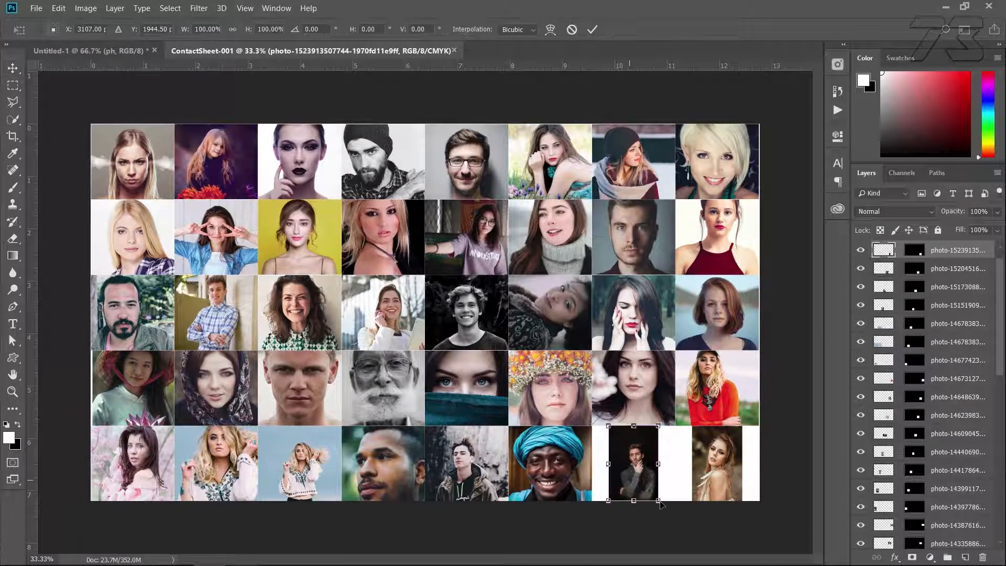
left_click_drag(659, 500, 678, 530)
key("Return")
left_click(711, 495, "ctrl")
left_click_drag(718, 499, 755, 526)
key("Return")
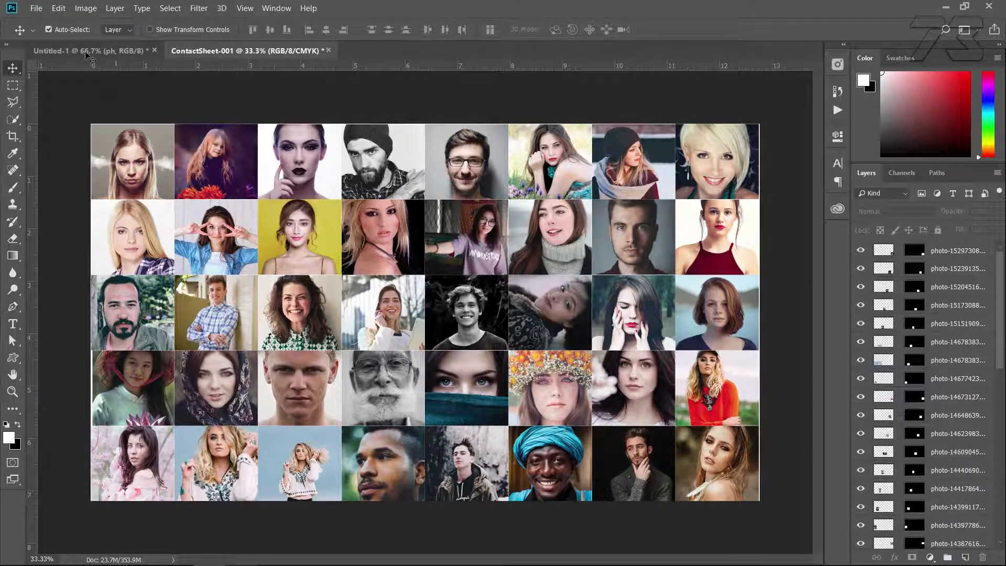
Define the finished photo grid as a pattern named "new 1"
left_click(59, 8)
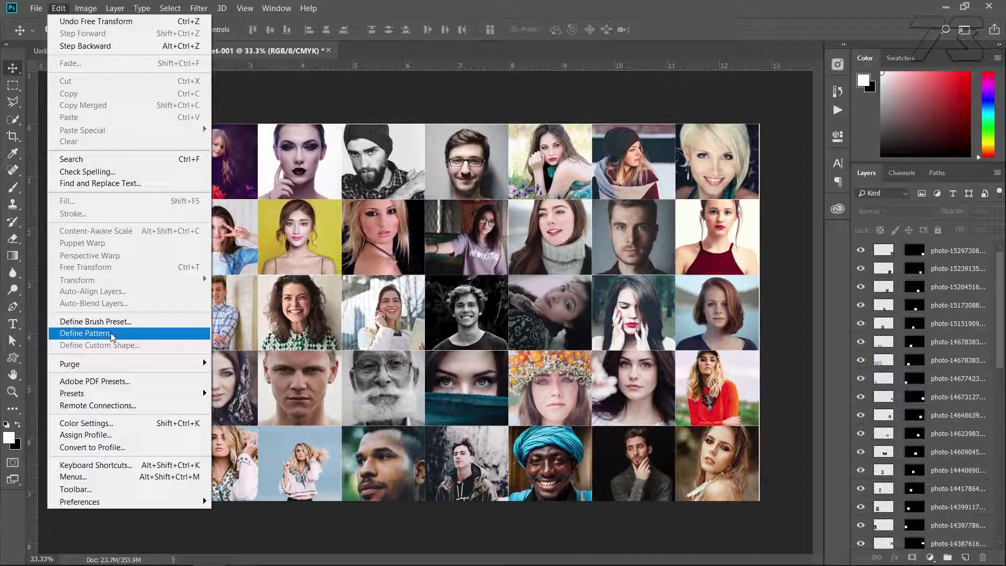
left_click(86, 333)
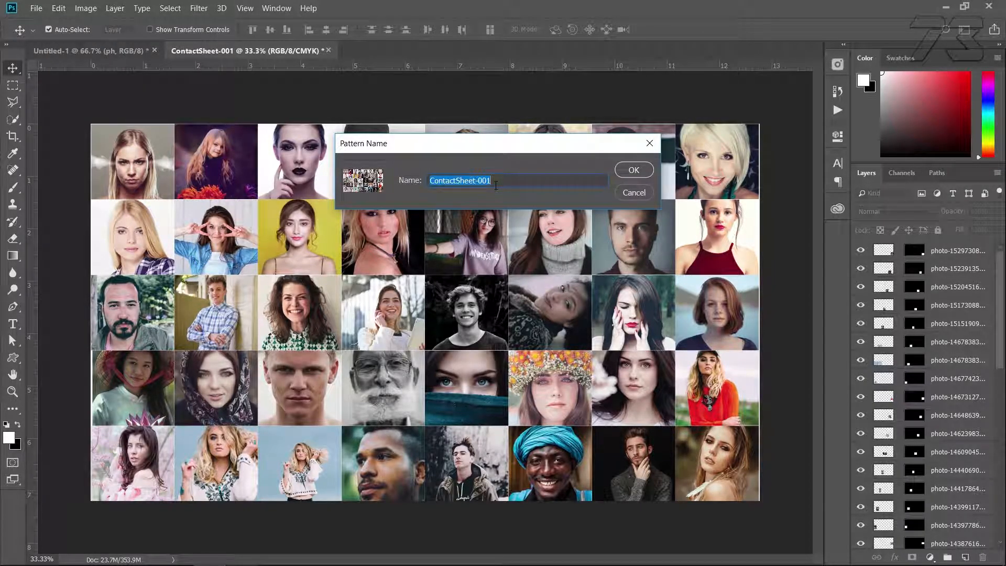
type("n")
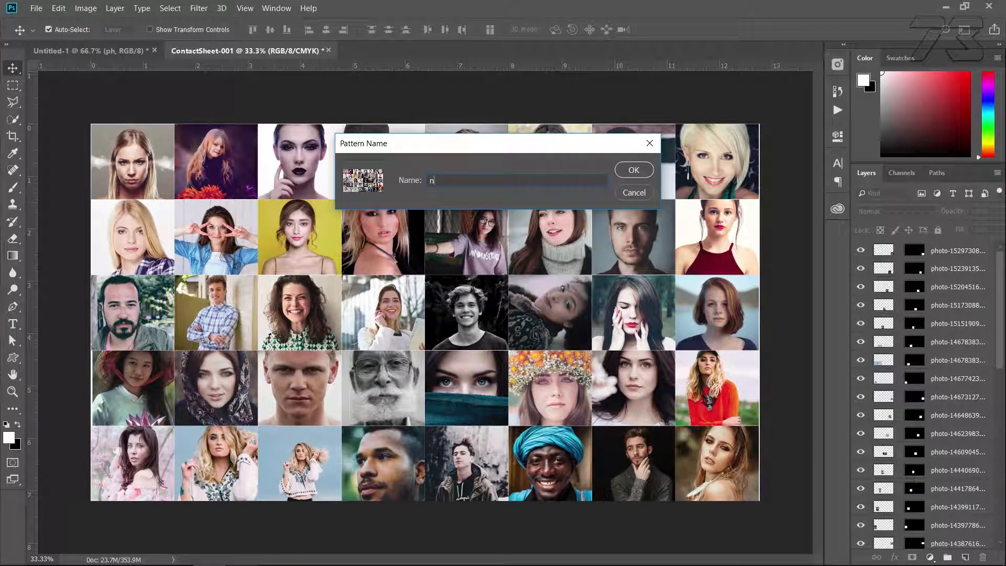
type("ew 1")
left_click(634, 170)
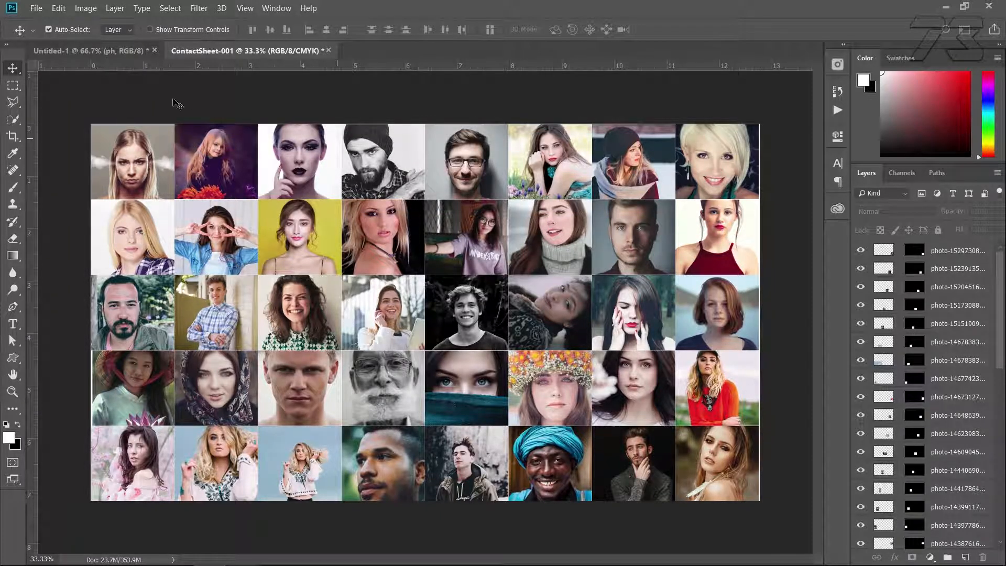
In the Untitled-1 document, add a Pattern fill layer with the photo grid above the ph text layer
left_click(89, 51)
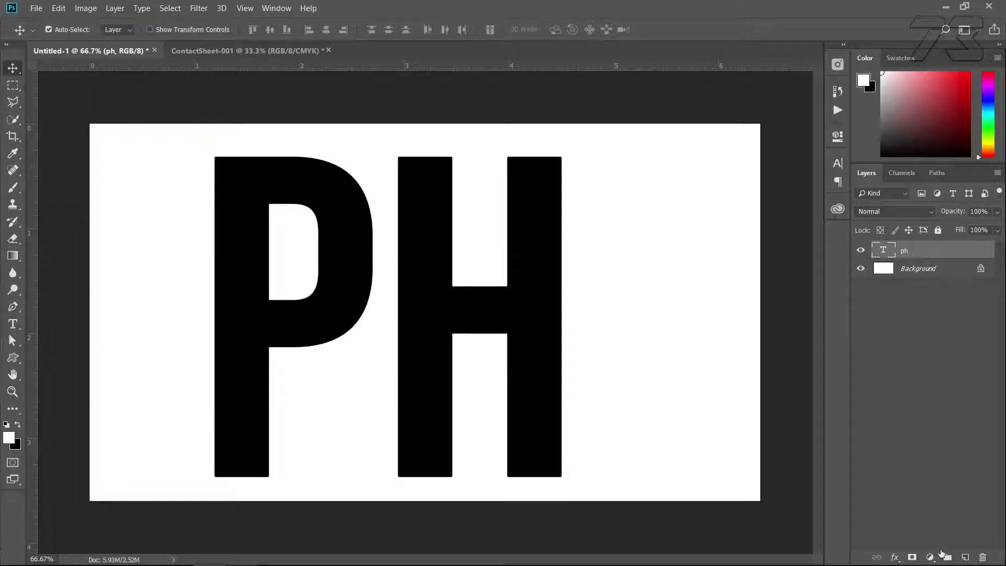
left_click(931, 557)
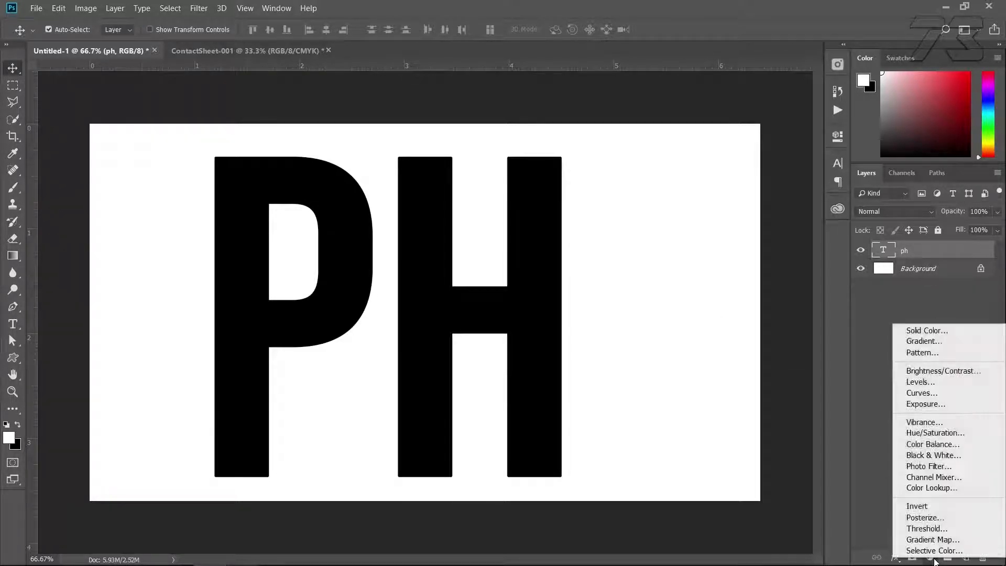
left_click(932, 352)
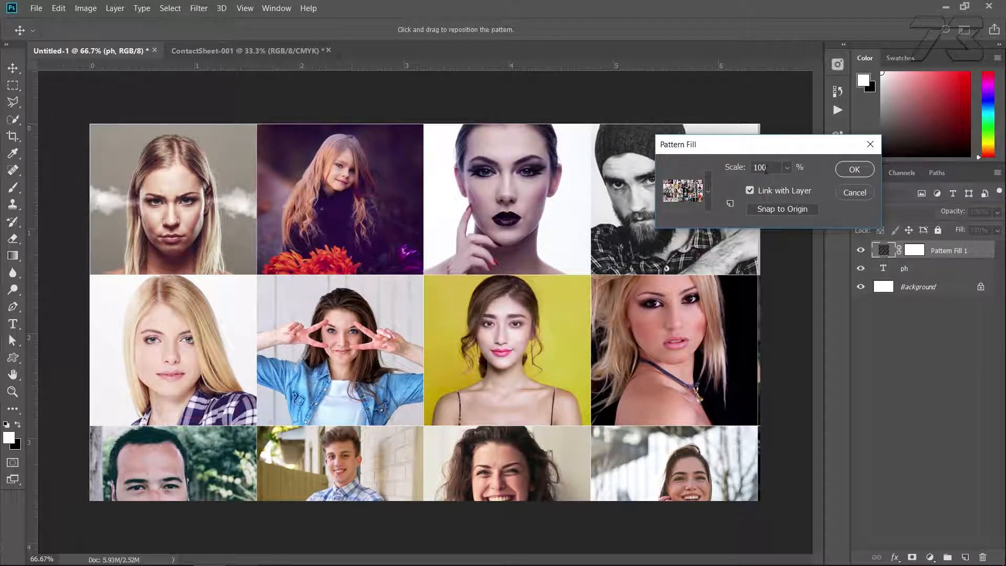
Set the pattern fill's scale to 20% and clip the fill layer to the ph text with a clipping mask
double_click(768, 168)
type("10")
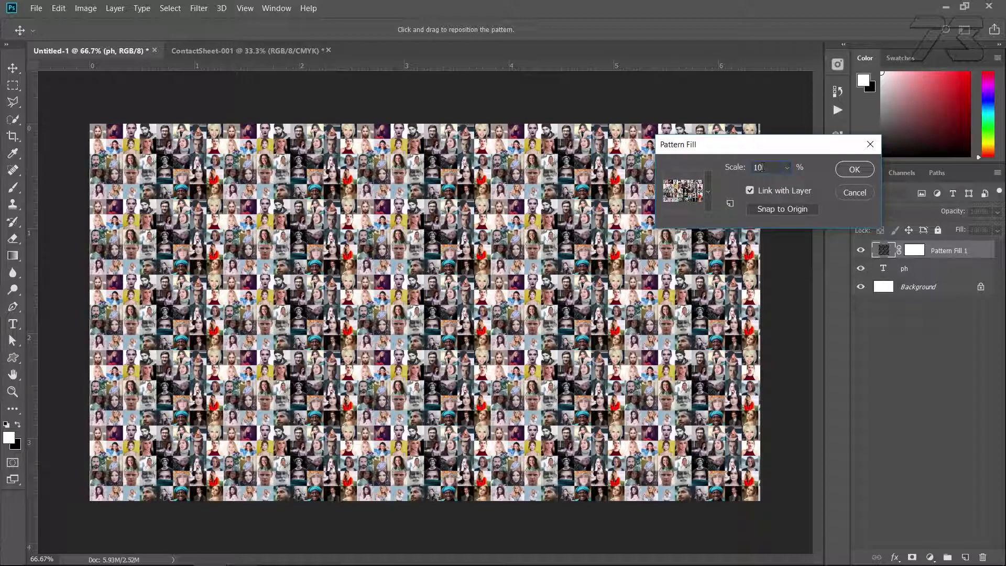
type("20")
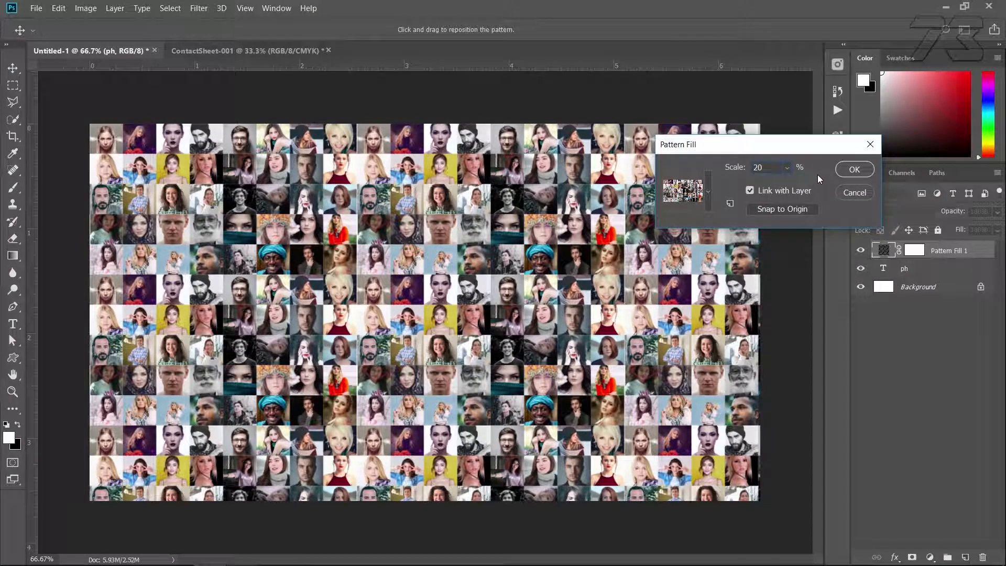
left_click(853, 172)
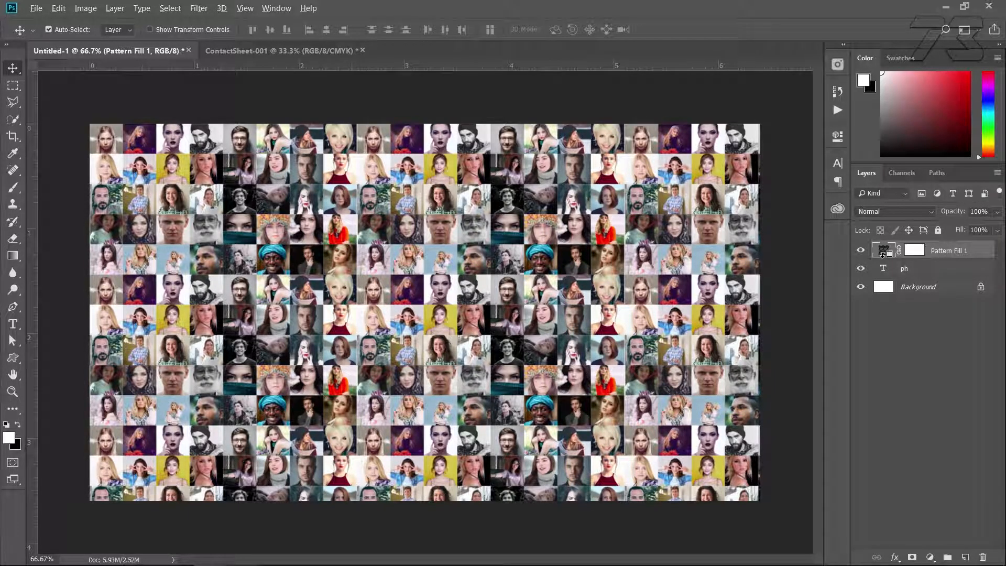
left_click(997, 173)
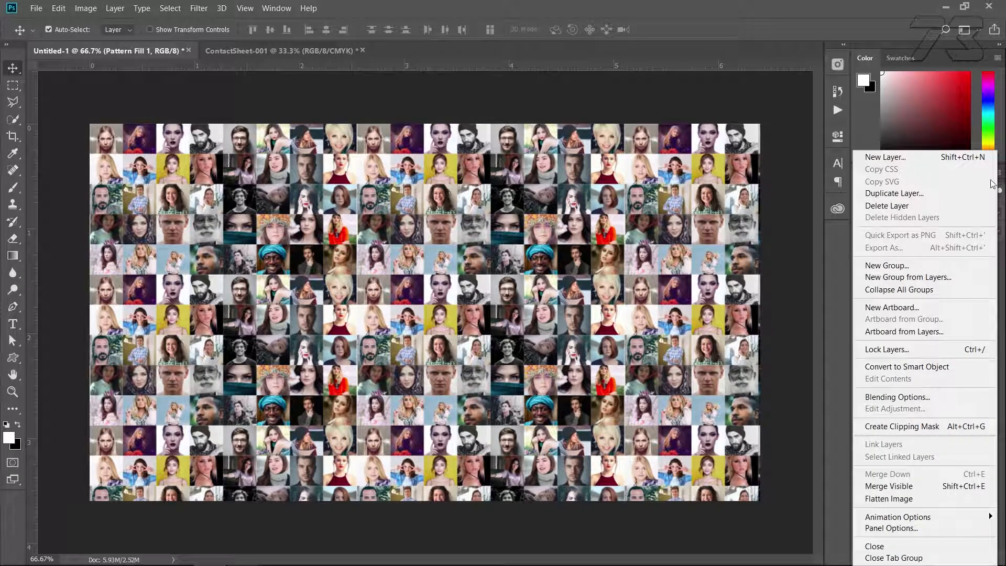
left_click(910, 427)
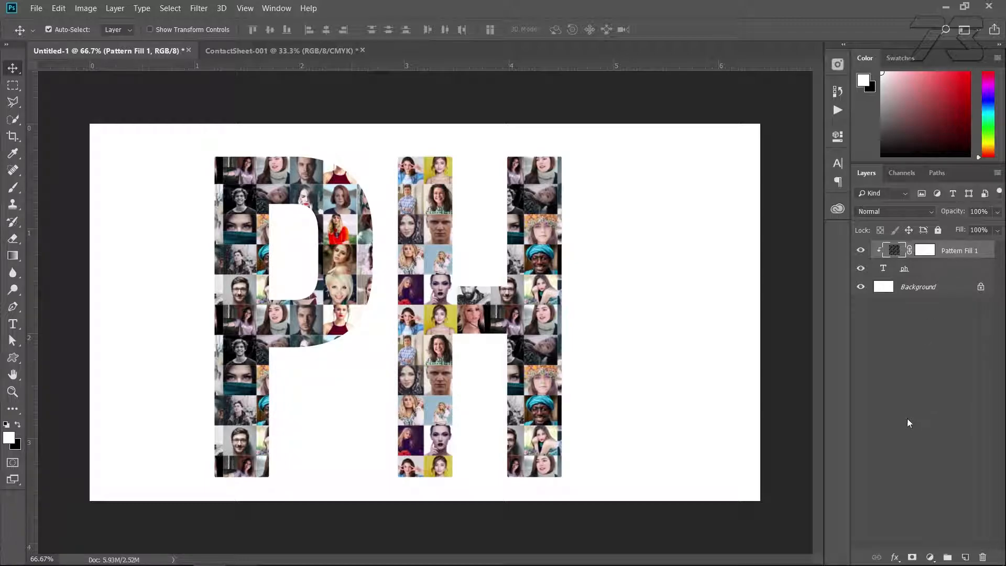
Add a Black & White adjustment layer above the pattern fill and make it a clipping mask
left_click(929, 558)
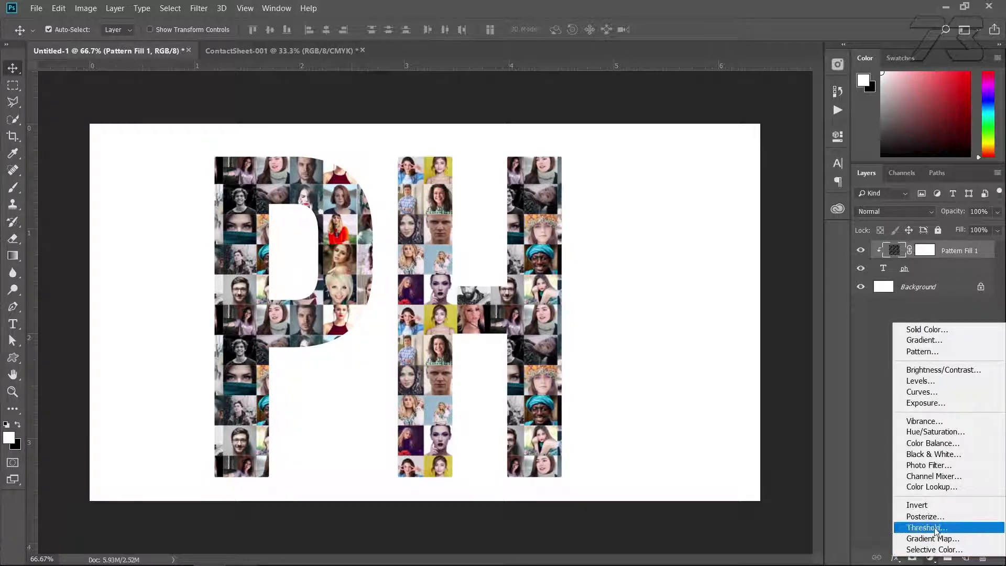
left_click(932, 453)
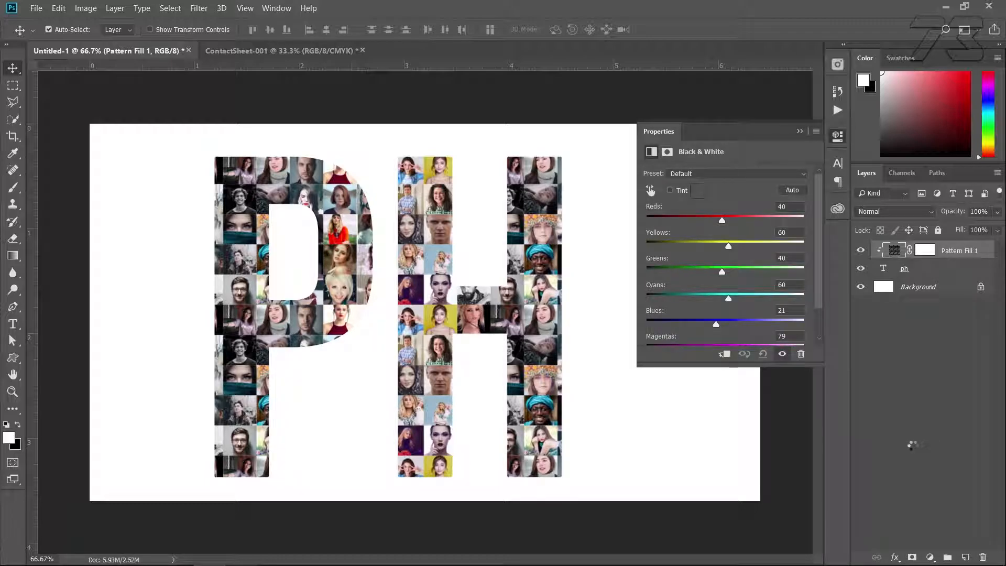
left_click(799, 131)
left_click(997, 173)
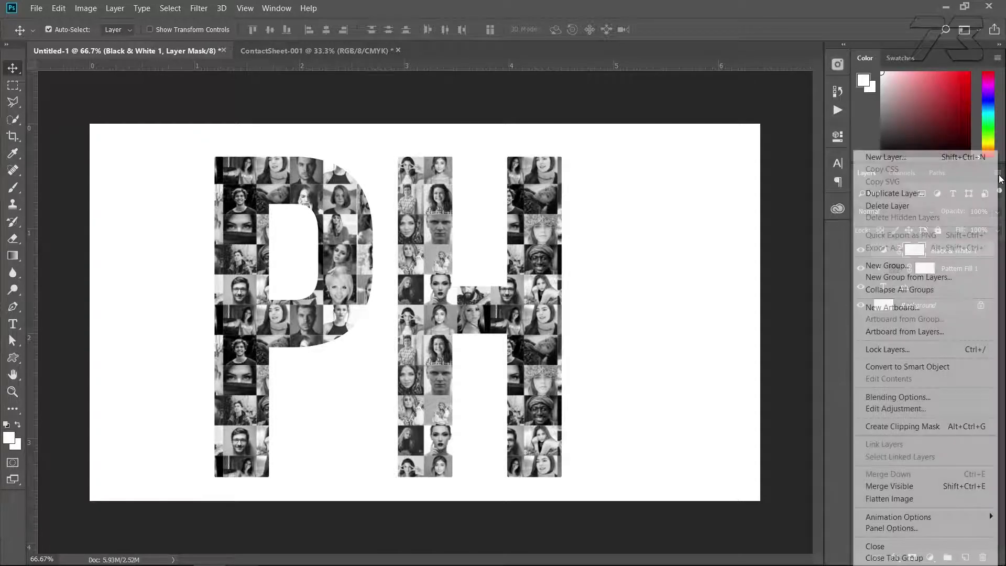
left_click(885, 426)
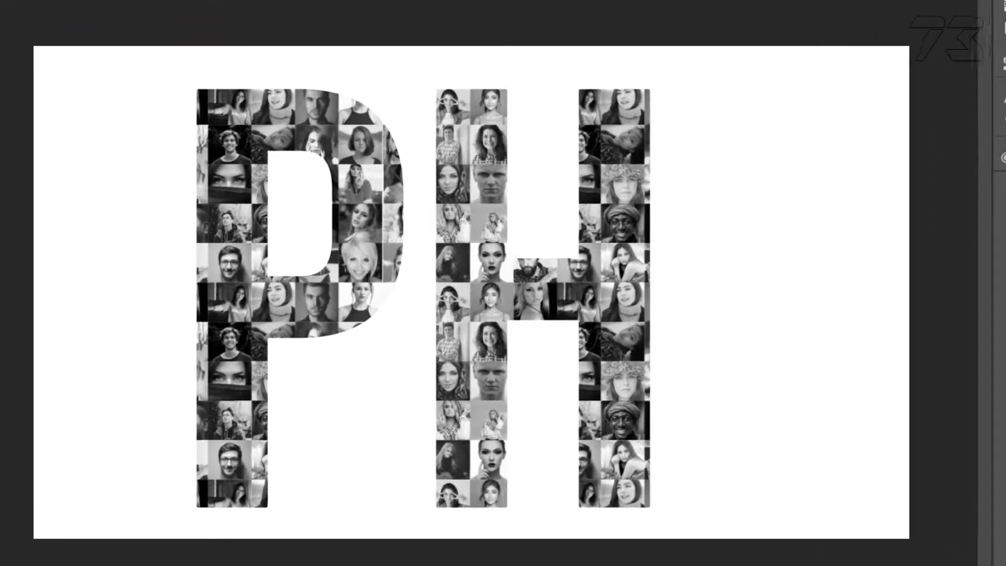